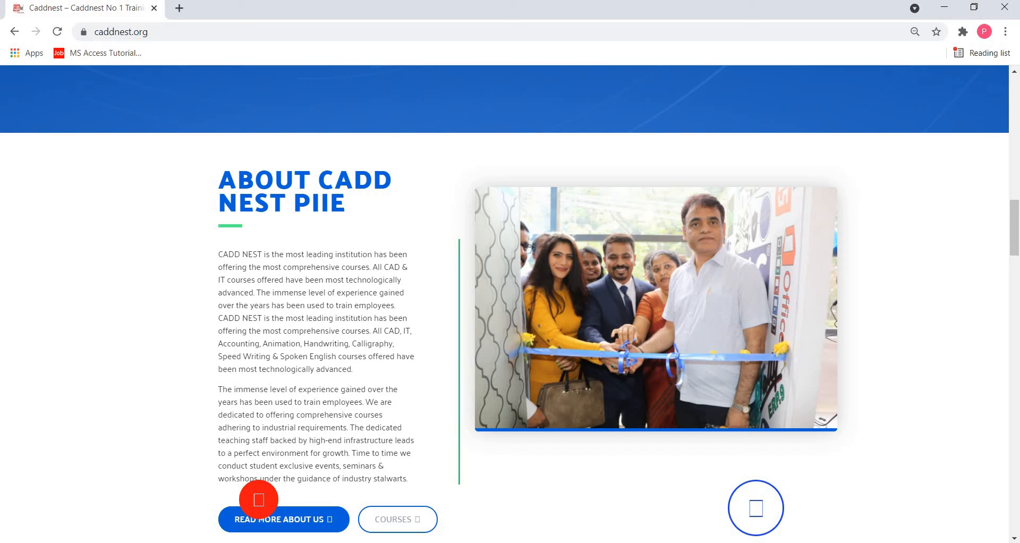
Search the computer for "one" and open the OneNote app.
key(super+s)
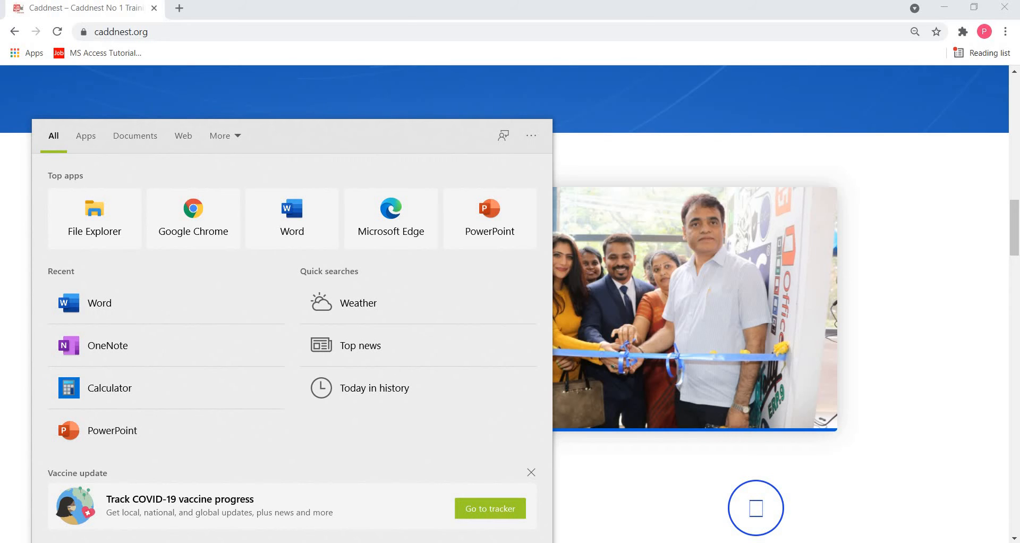
text(one)
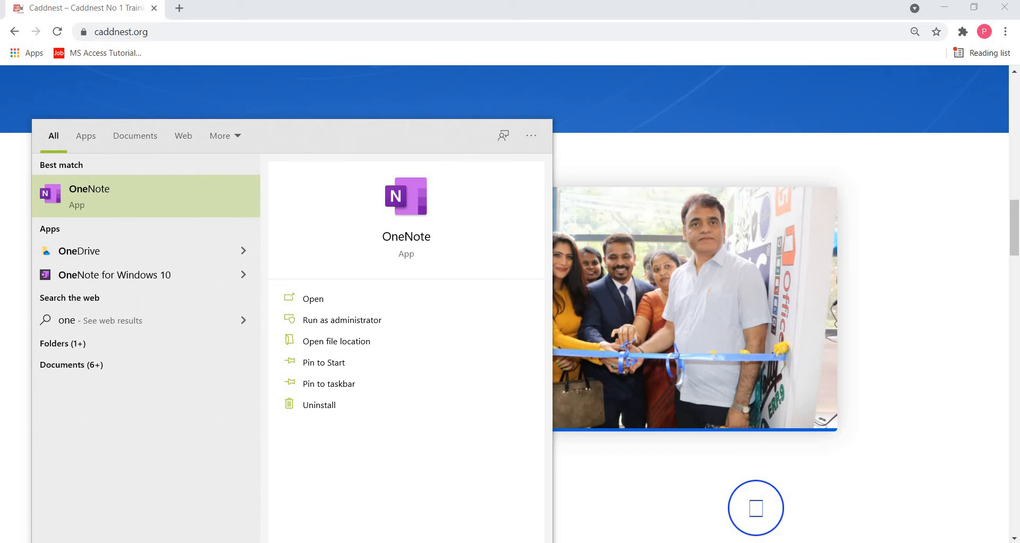
click(170, 195)
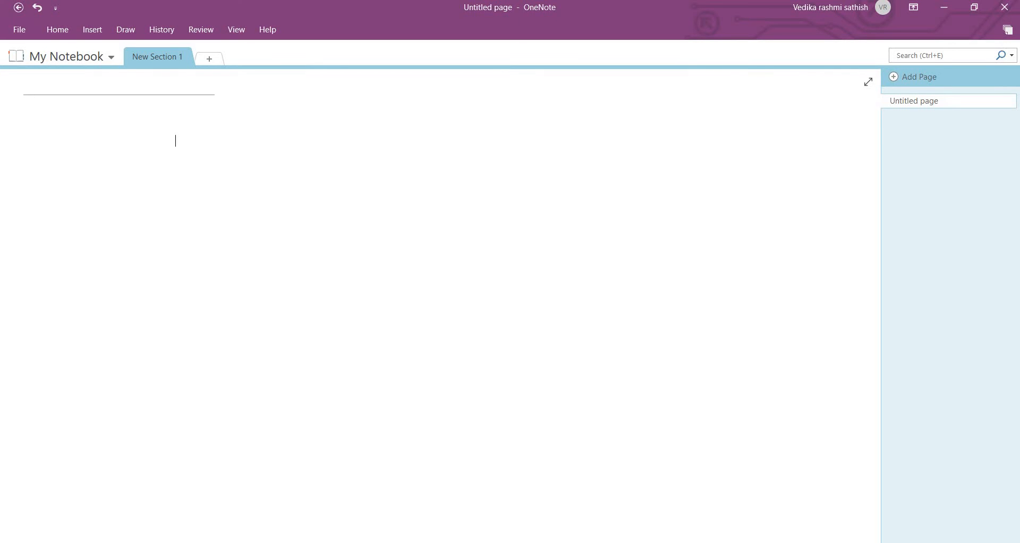
Insert a screen clipping of the website's "ABOUT CADD NEST PIIE" heading and paragraphs into the blank notebook page.
click(94, 35)
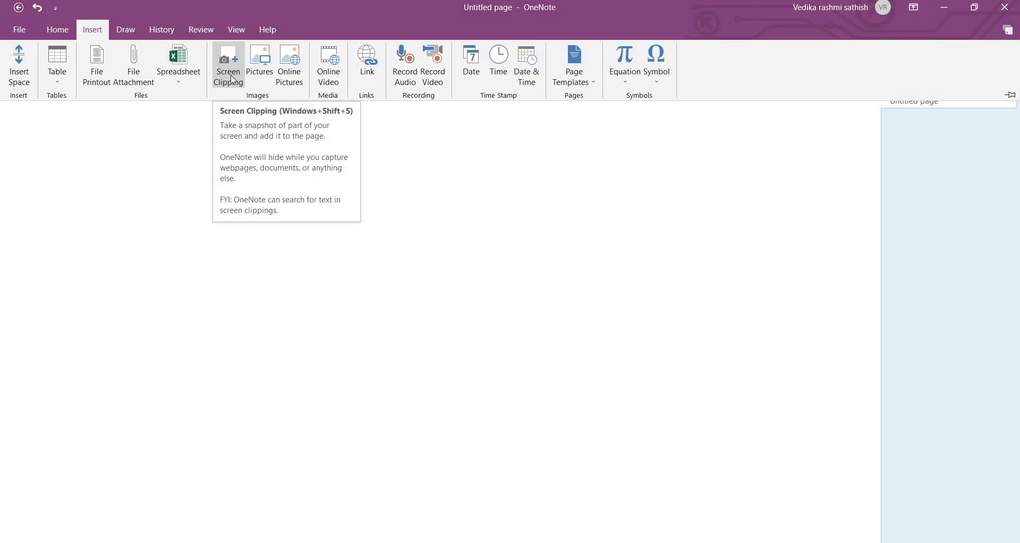
click(233, 80)
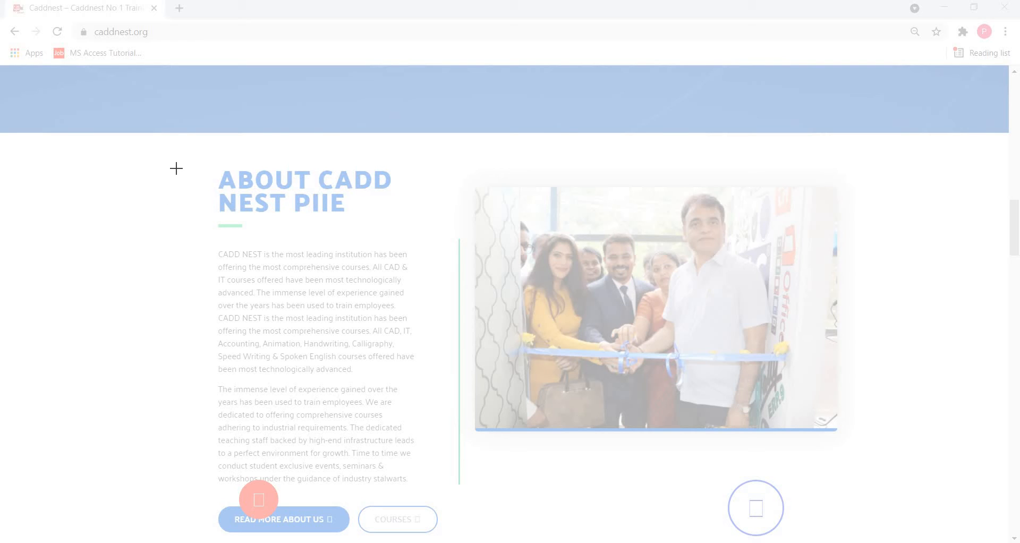
drag(183, 149, 218, 184)
drag(300, 247, 426, 498)
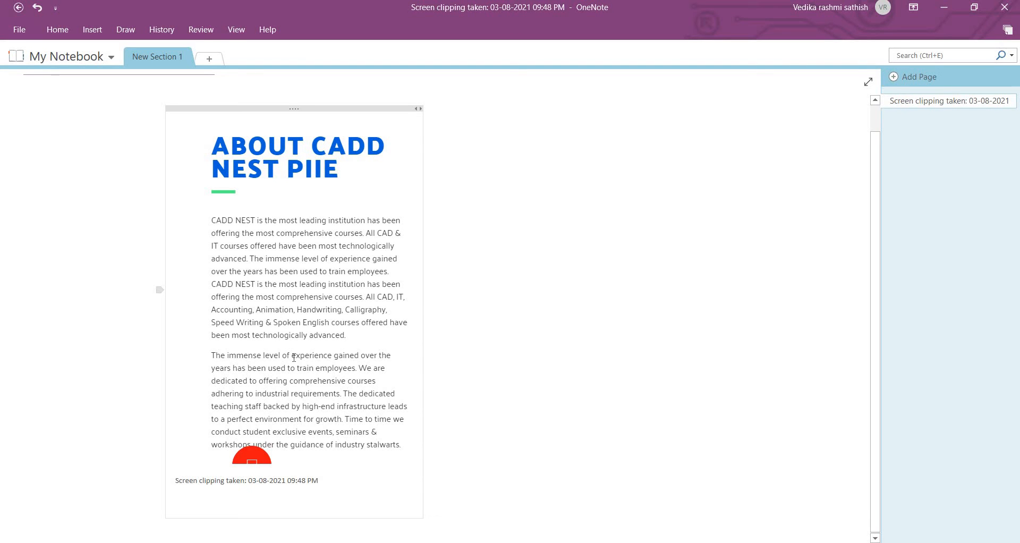
Copy the text from the screen clipping and paste it as text only in the empty area beside the clipping.
right_click(225, 219)
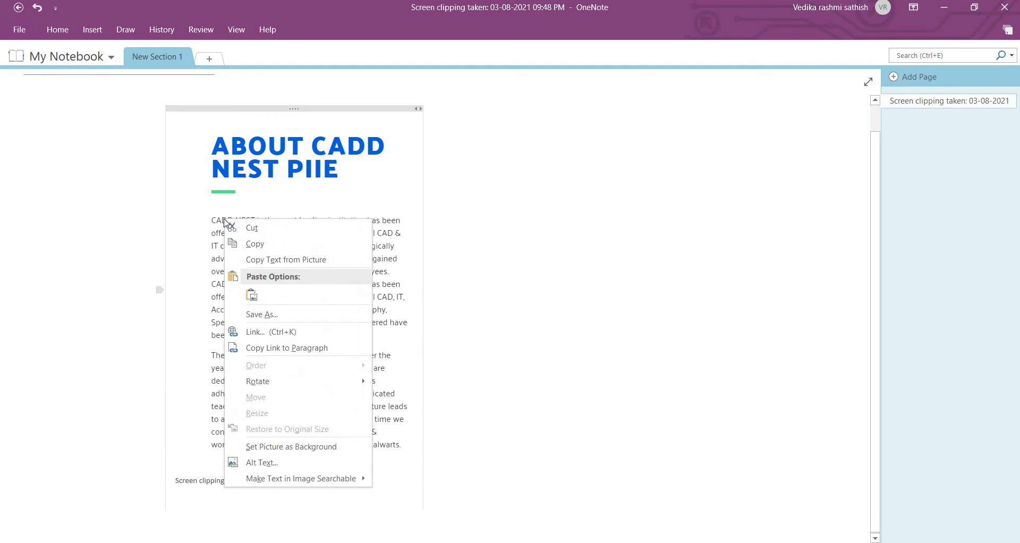
click(284, 261)
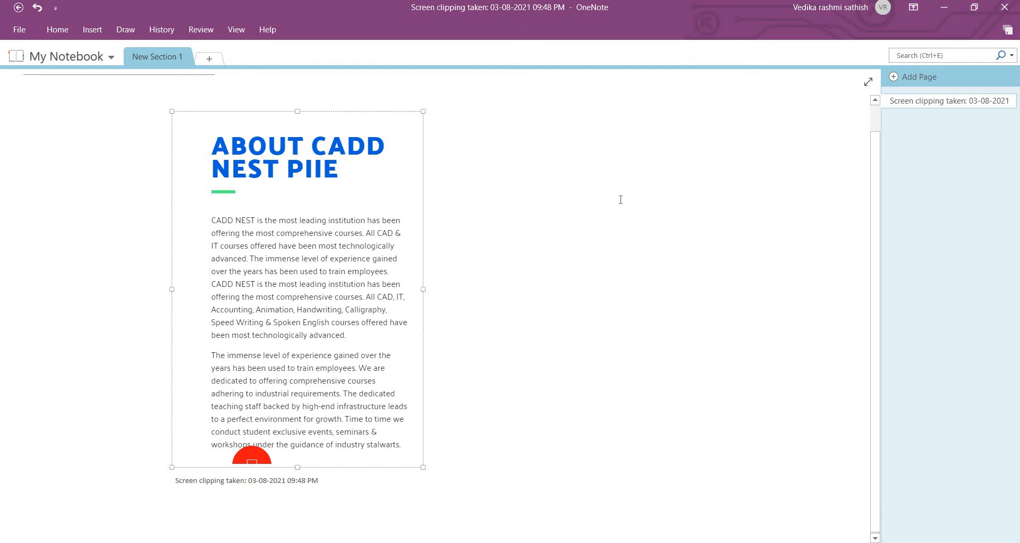
right_click(568, 184)
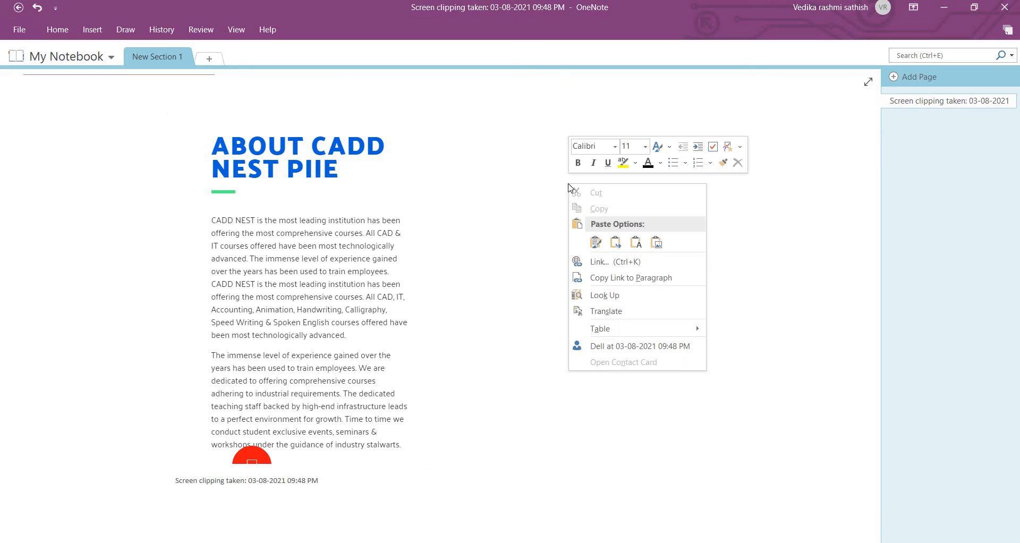
click(637, 243)
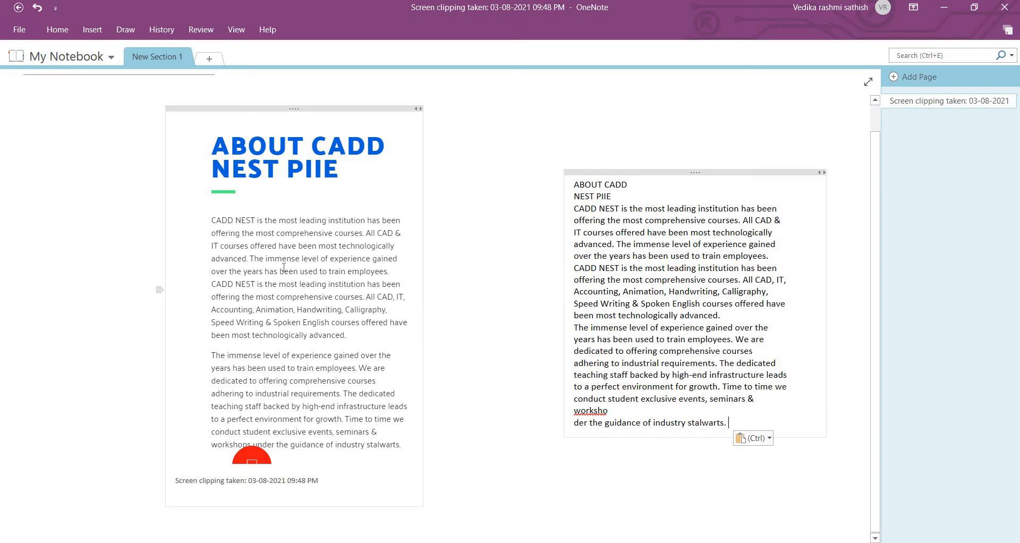
Copy all of the extracted "ABOUT CADD" text and paste it into the blank Word document.
triple_click(652, 271)
key(ctrl+a)
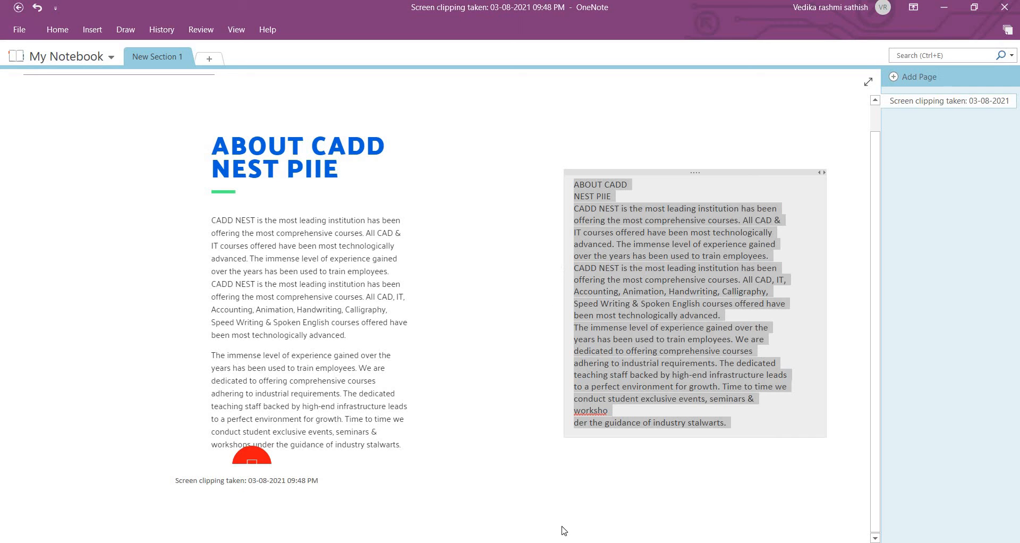
click(519, 525)
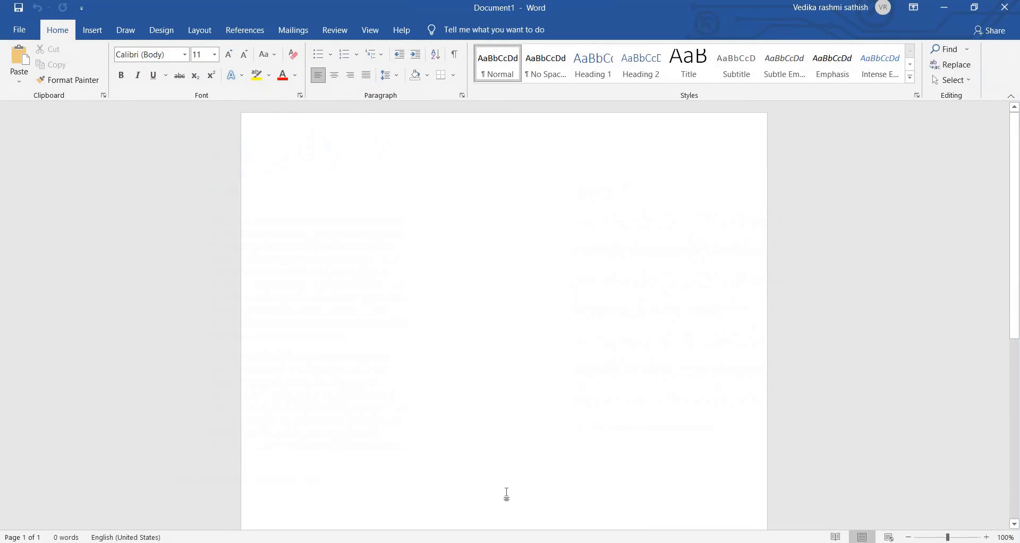
key(ctrl+v)
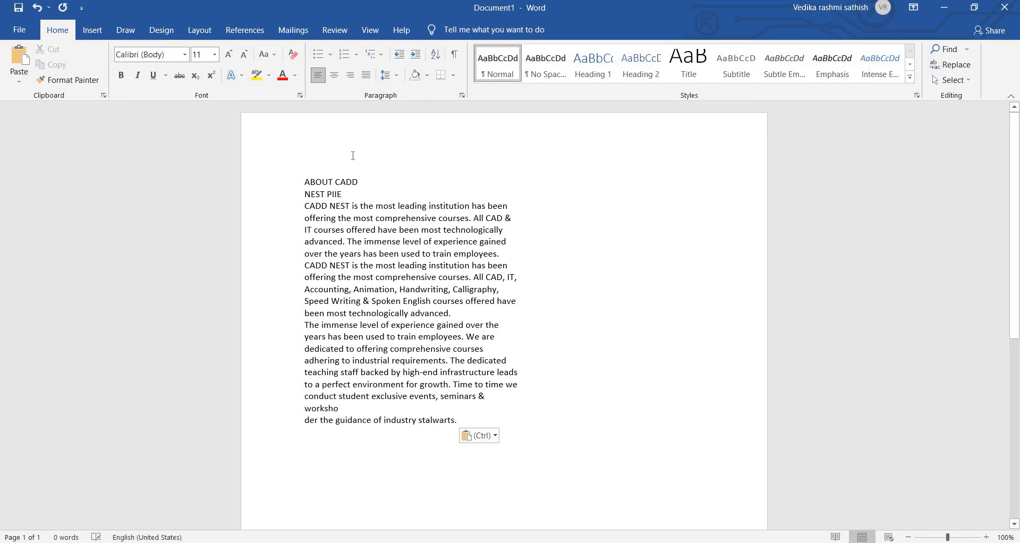
Make the first line, "ABOUT CADD", bold and red.
drag(318, 187, 366, 183)
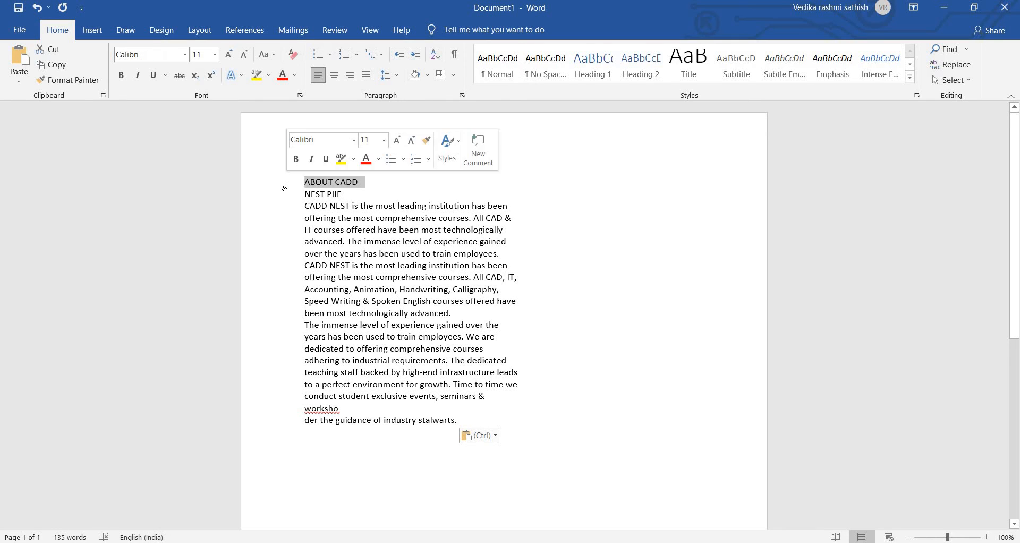
key(ctrl+b)
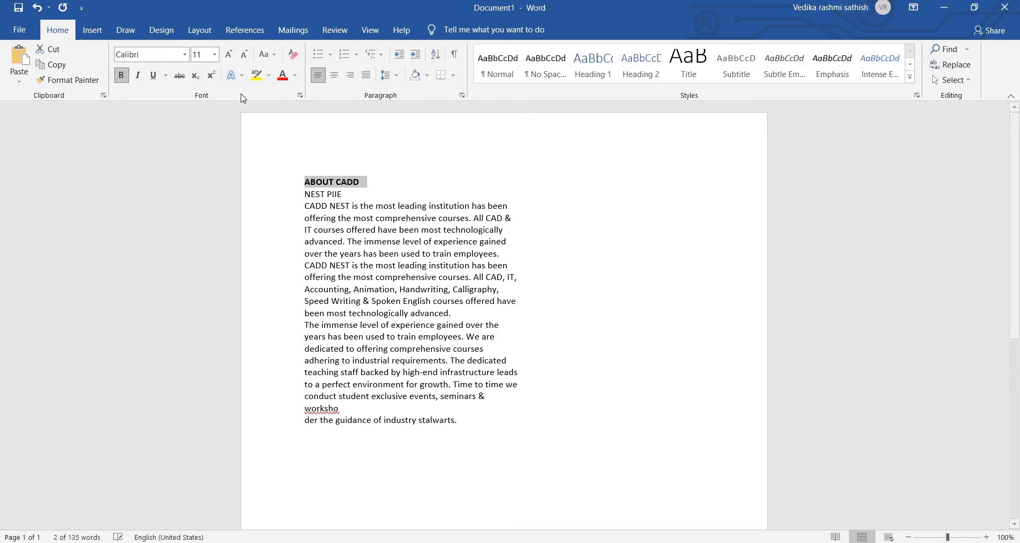
click(280, 79)
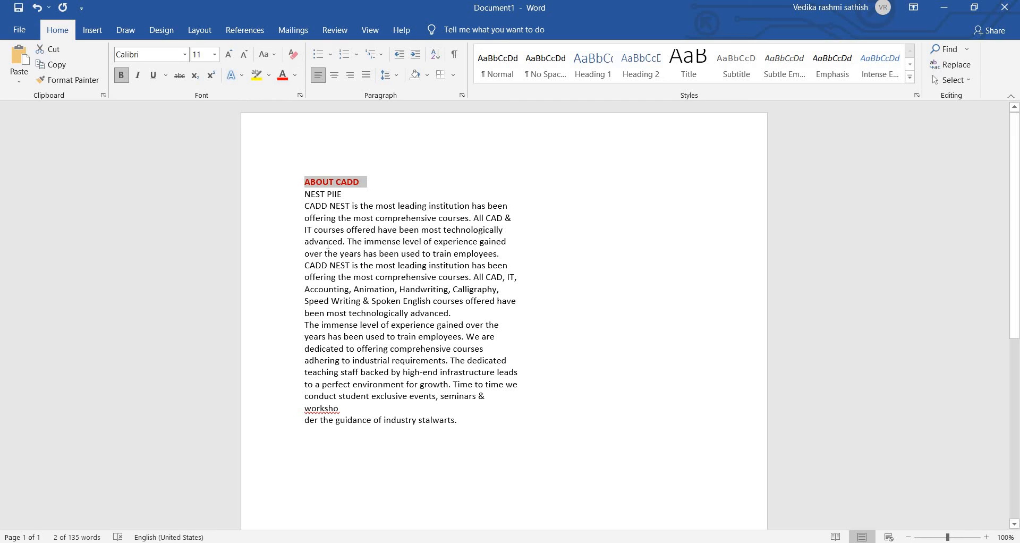
Enlarge the whole document's text to 18 pt and justify it.
key(ctrl+a)
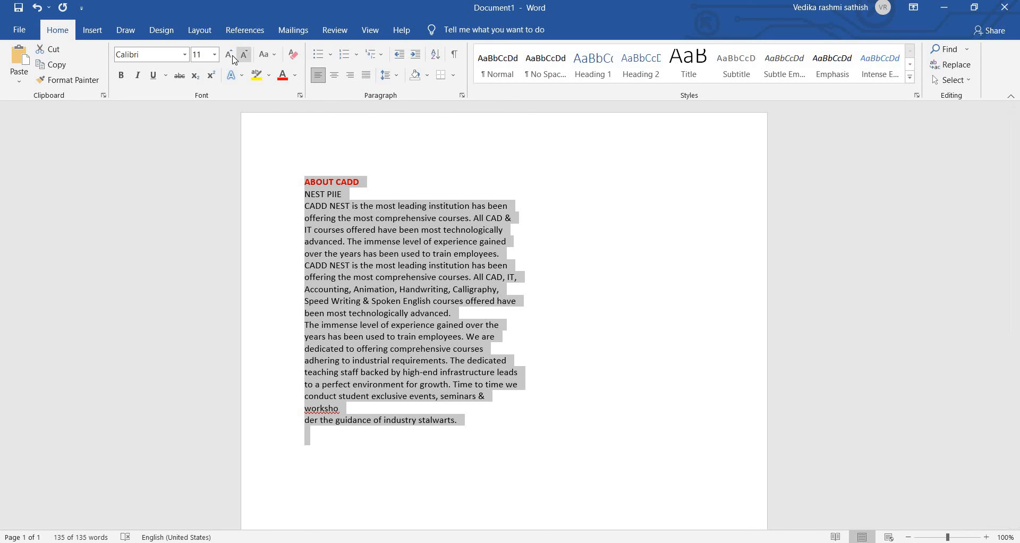
click(232, 56)
click(232, 55)
click(232, 56)
click(232, 56)
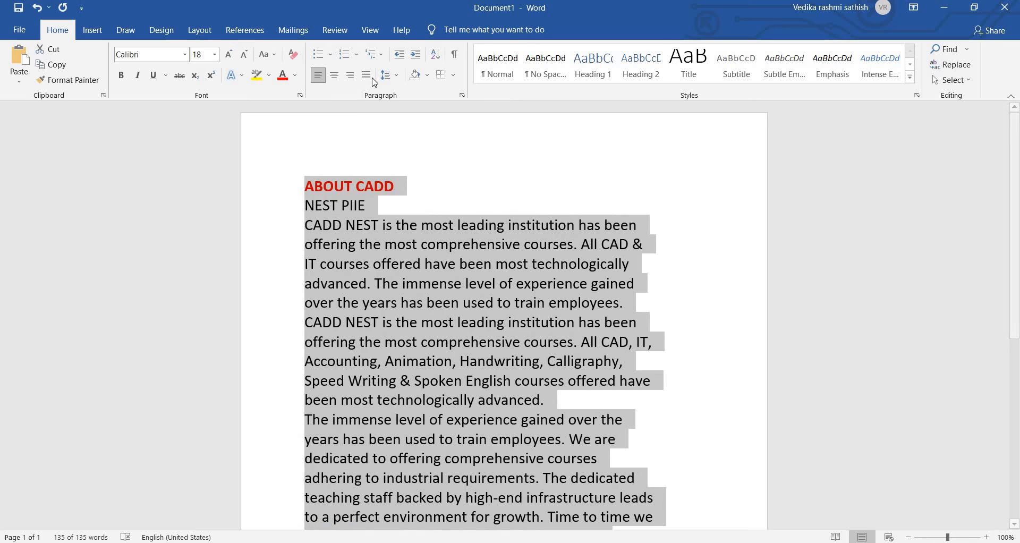
click(374, 79)
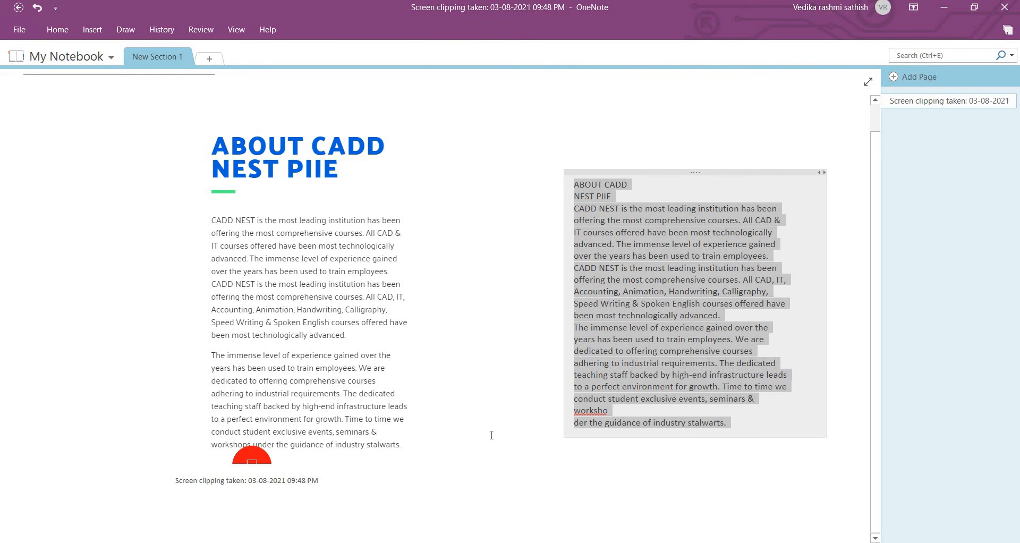
Add a note with blank lines between the clipping and the extracted text, and insert the "WhatsApp Image 2021-08-03" picture from Downloads there.
click(478, 424)
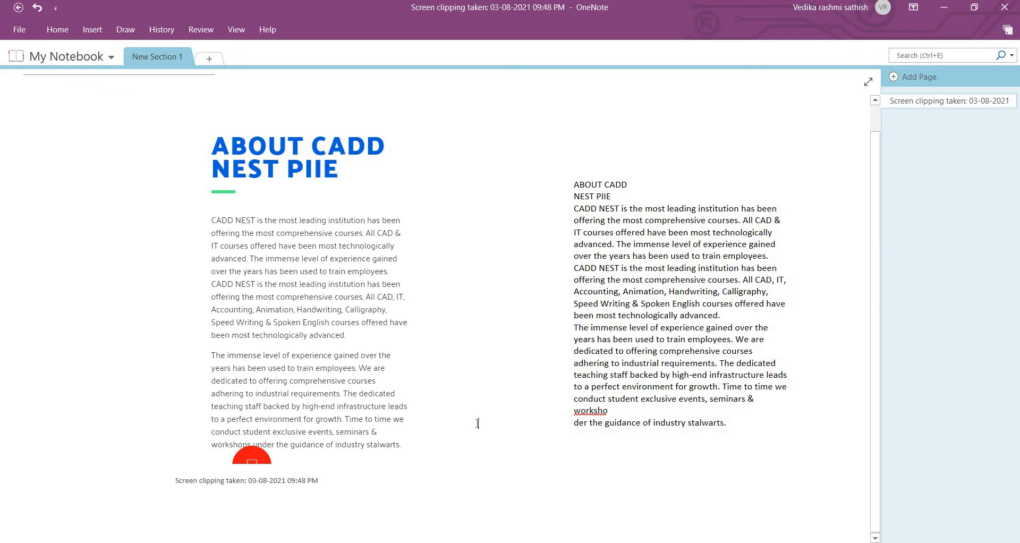
key(Return)
key(Return)
key(Return)
key(Return)
key(Return)
key(Return)
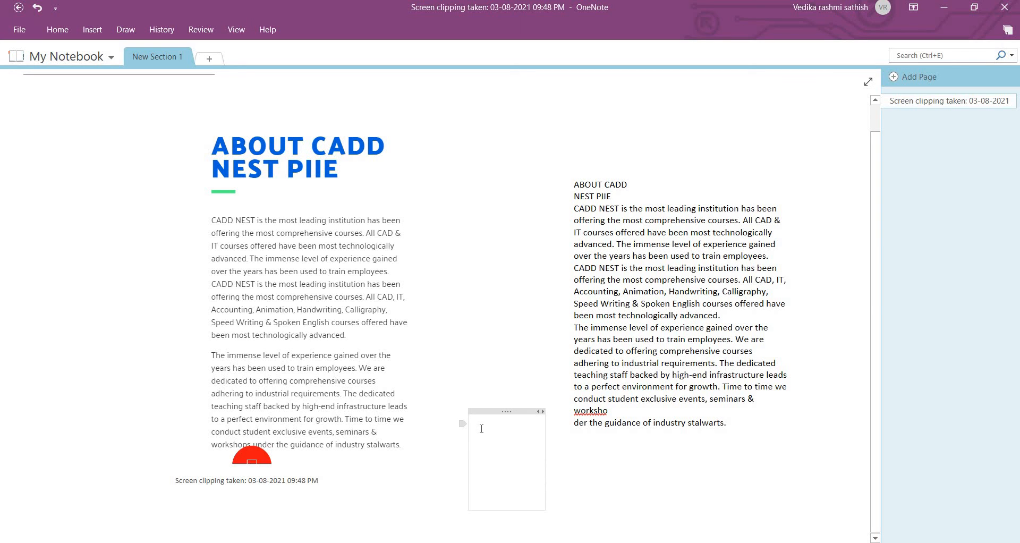
click(92, 29)
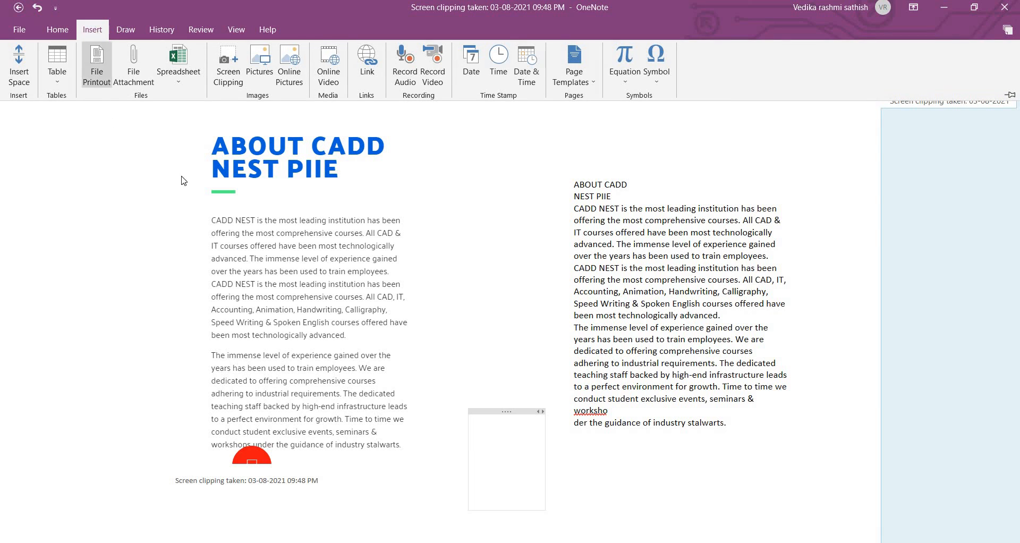
click(267, 67)
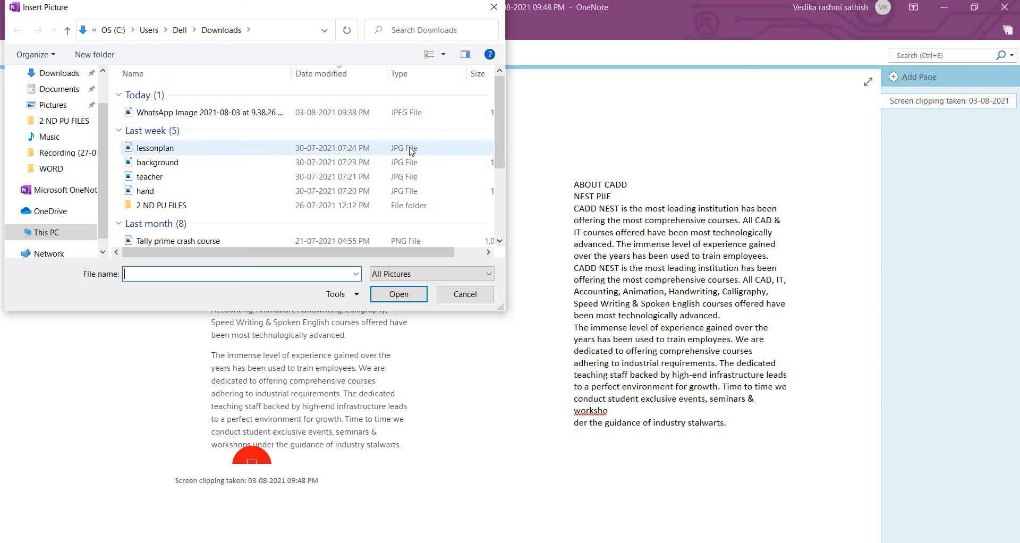
click(337, 112)
click(383, 294)
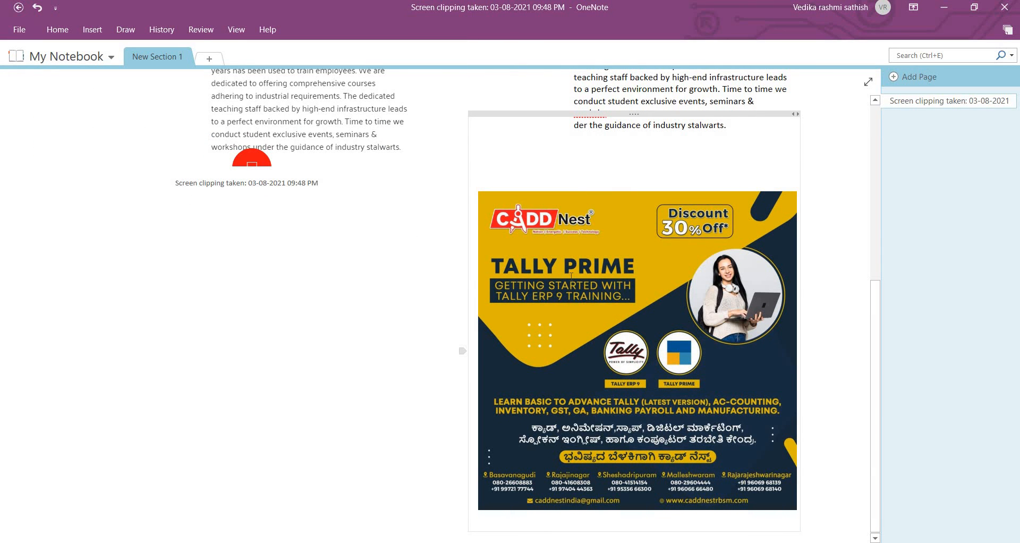
Copy the text from the Tally Prime poster and paste it as text only below the screen clipping's caption.
right_click(514, 248)
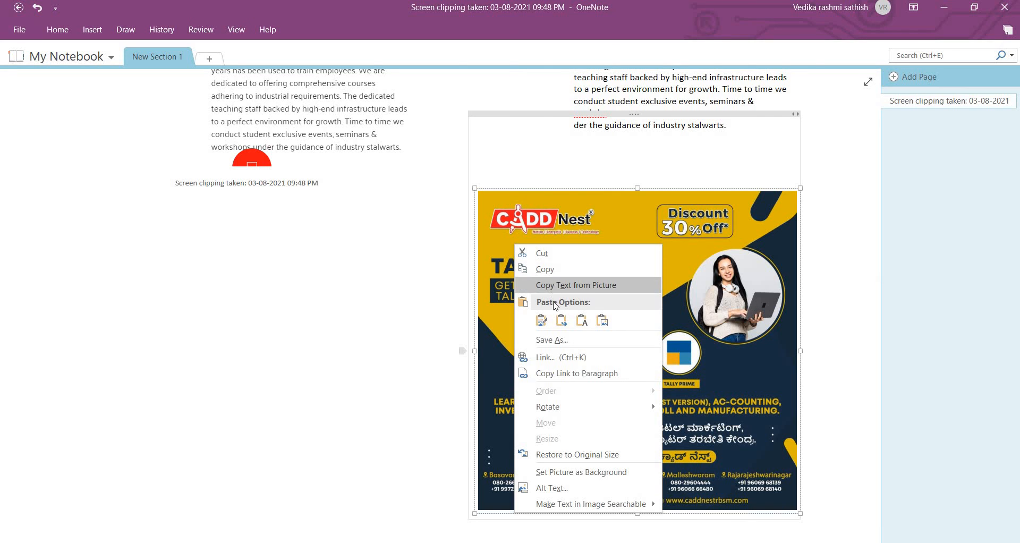
click(564, 284)
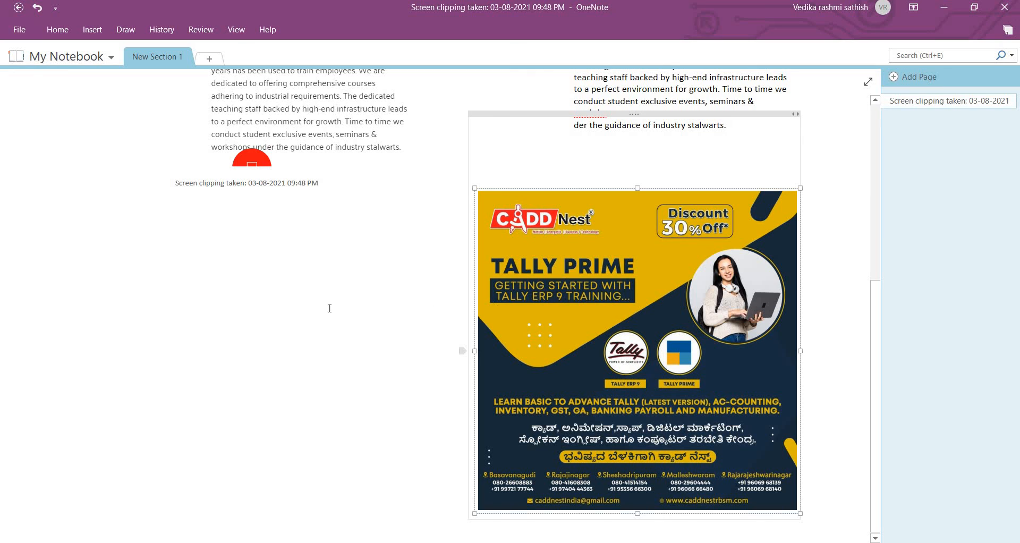
click(180, 283)
right_click(179, 282)
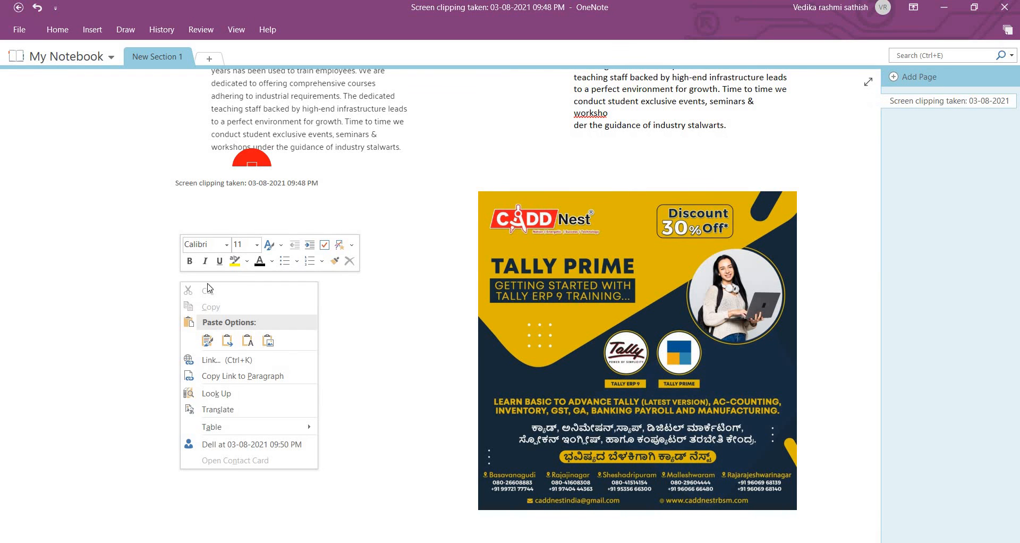
click(246, 340)
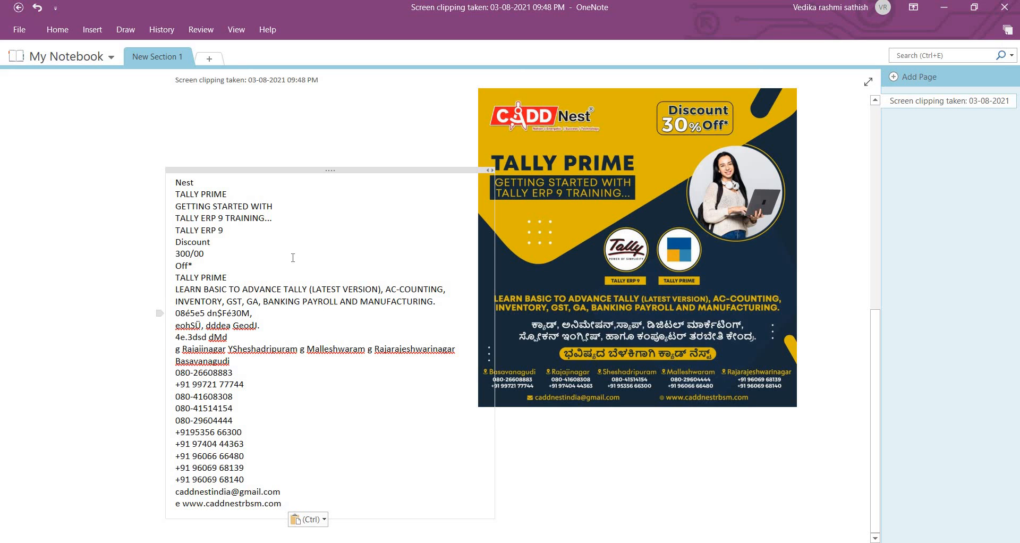
Copy all of the extracted poster text, switch to Word, and paste it after the last paragraph of the document.
triple_click(321, 325)
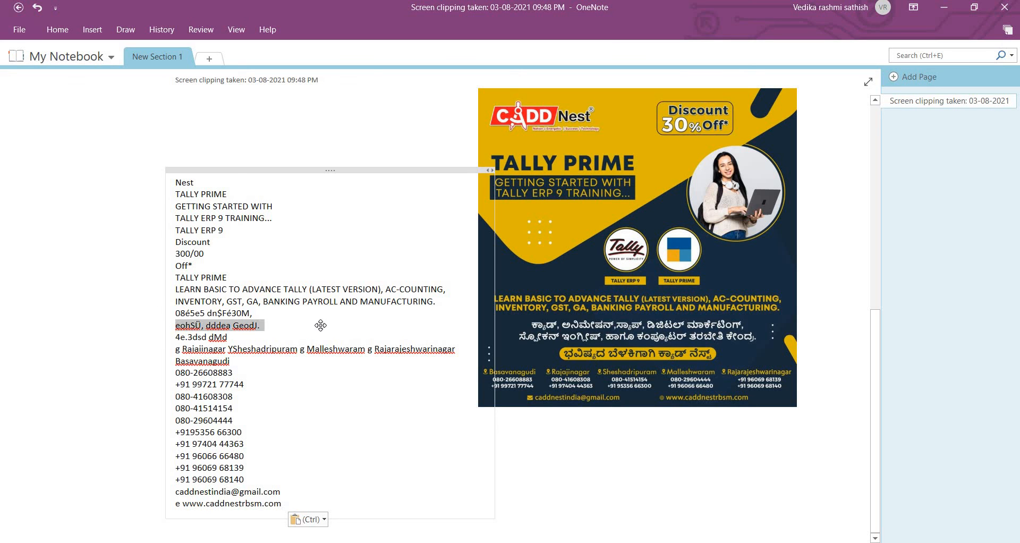
key(ctrl+a)
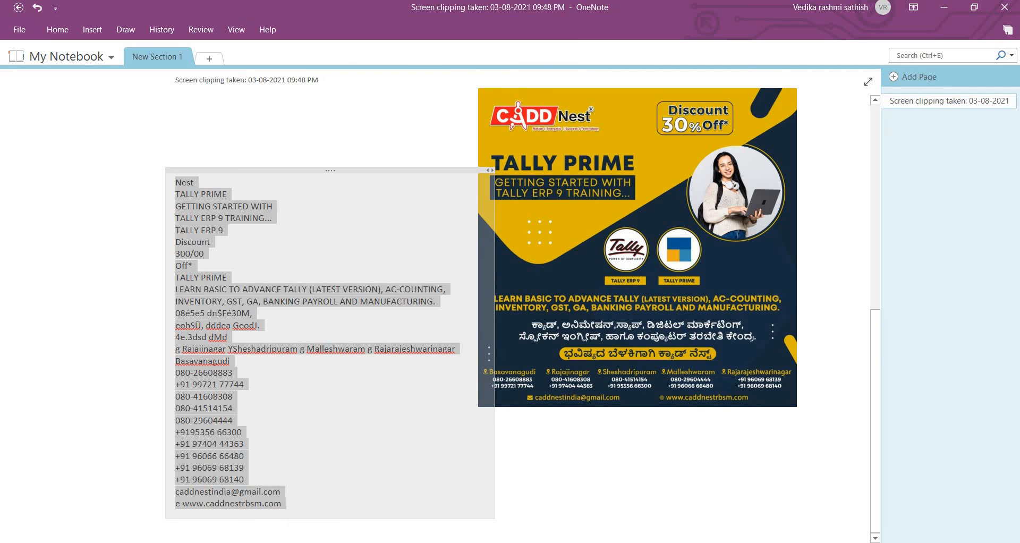
key(alt+Tab)
scroll(555, 462, down, 3)
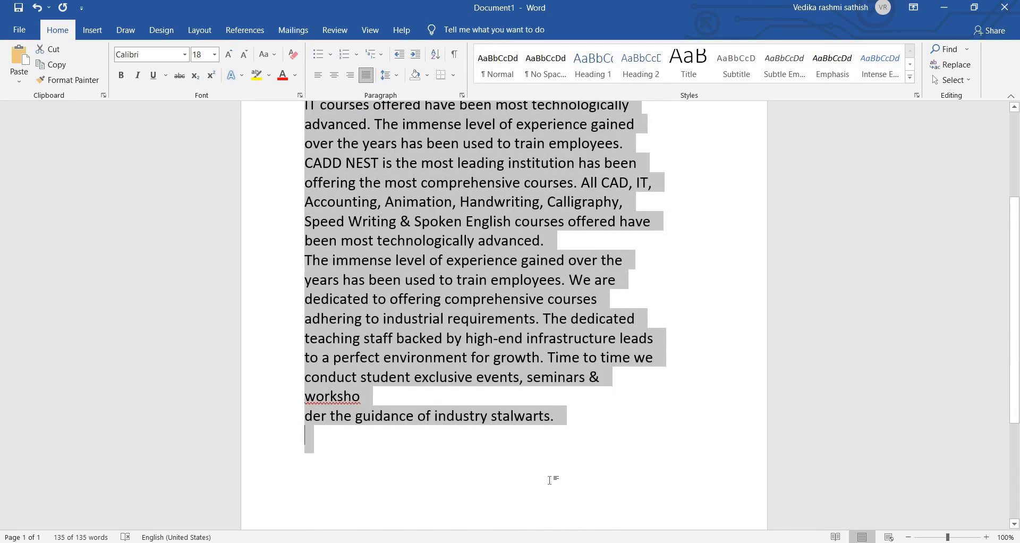
click(551, 478)
key(ctrl+v)
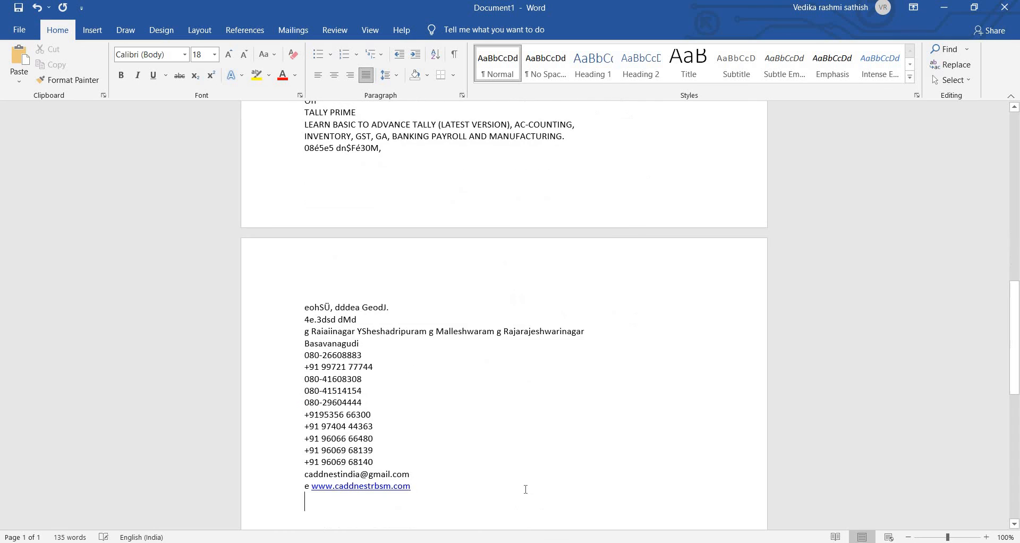
scroll(476, 359, up, 2)
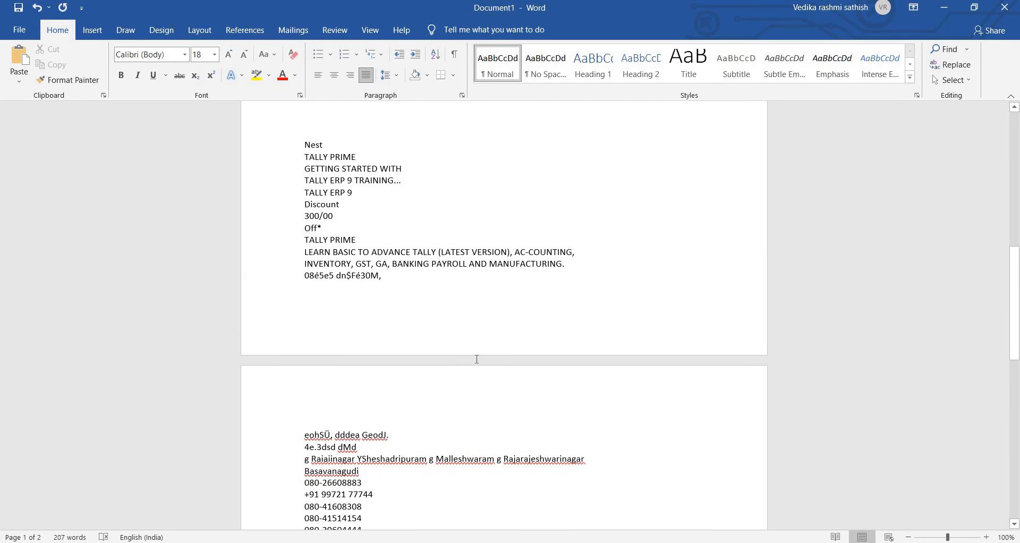
scroll(476, 359, up, 3)
scroll(477, 360, up, 1)
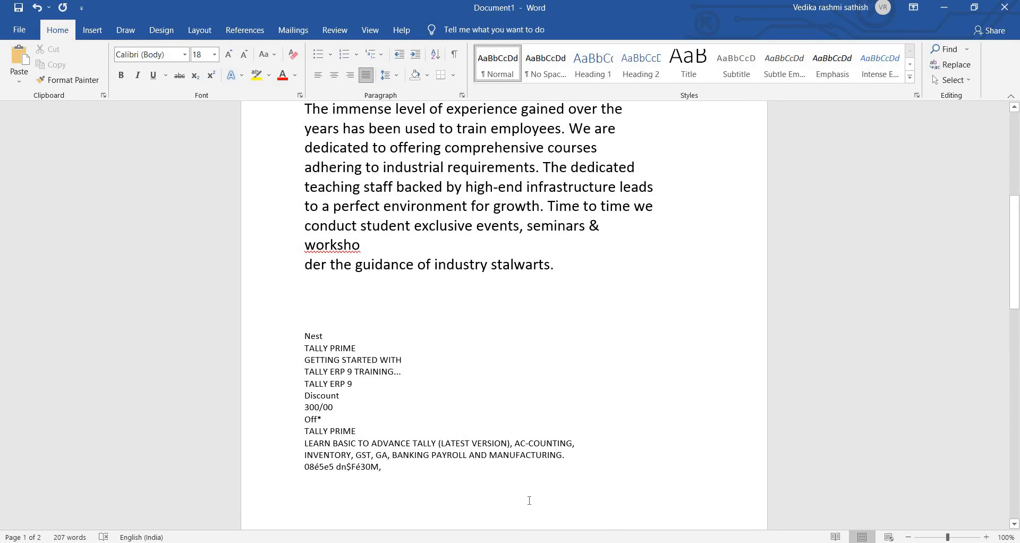
scroll(516, 428, up, 4)
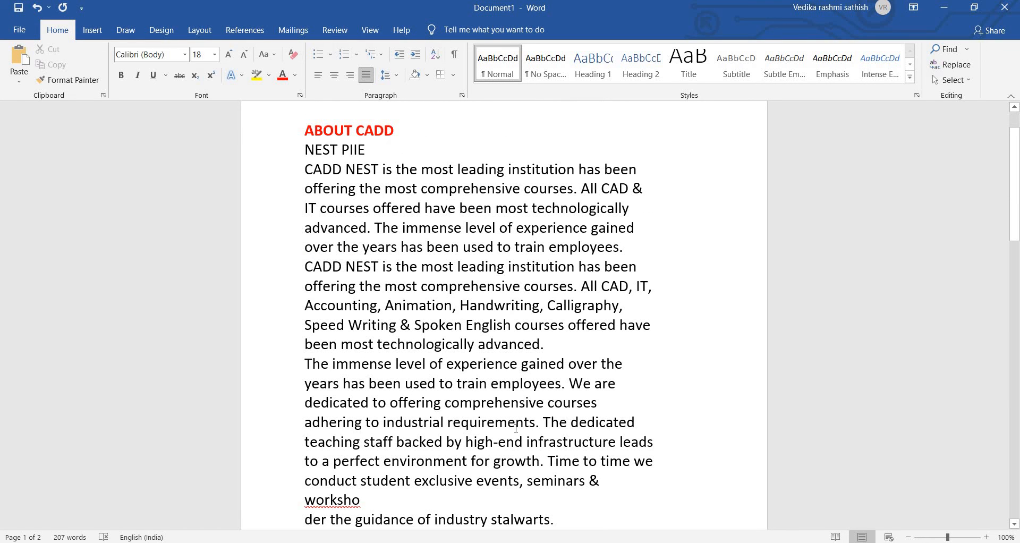